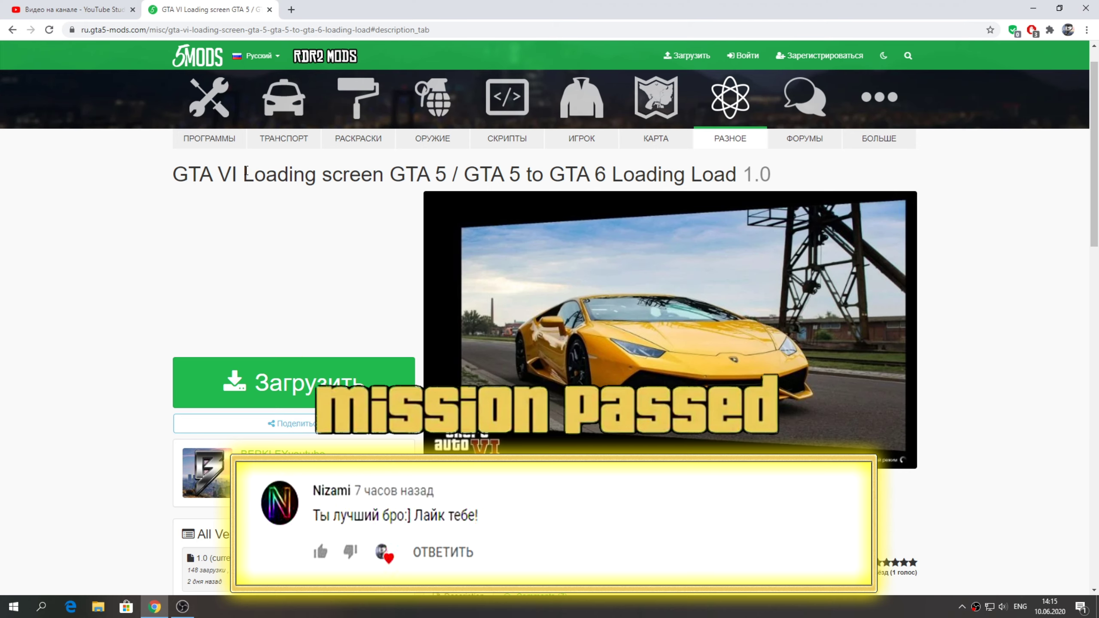
Step: Cycle through the four GTA VI loading-screen screenshots full-size, then close the viewer
left_click(560, 359)
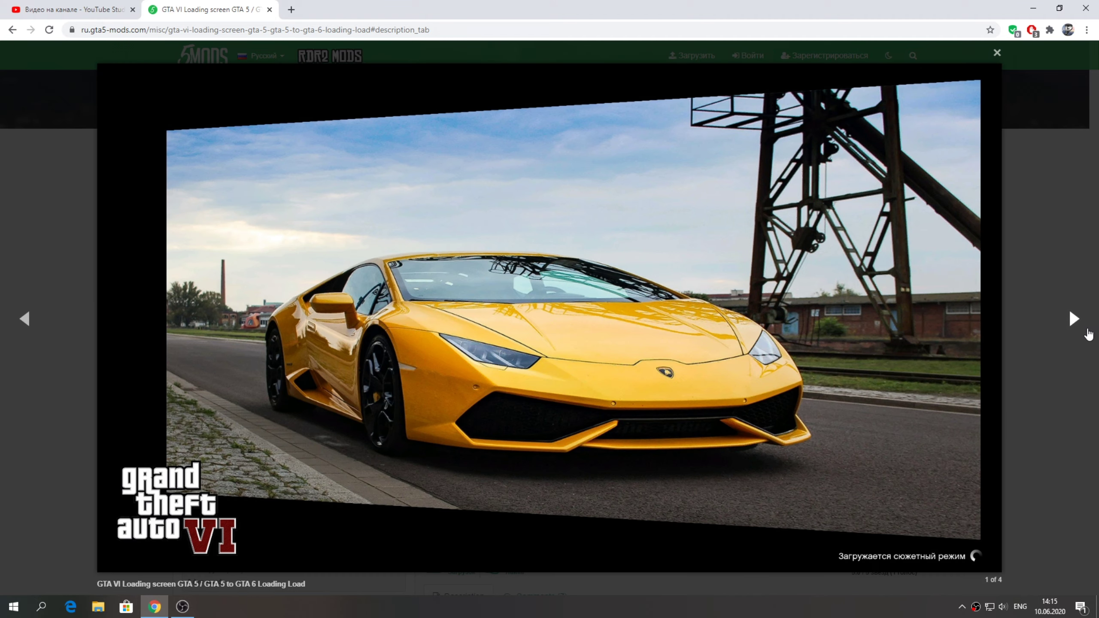
left_click(1073, 320)
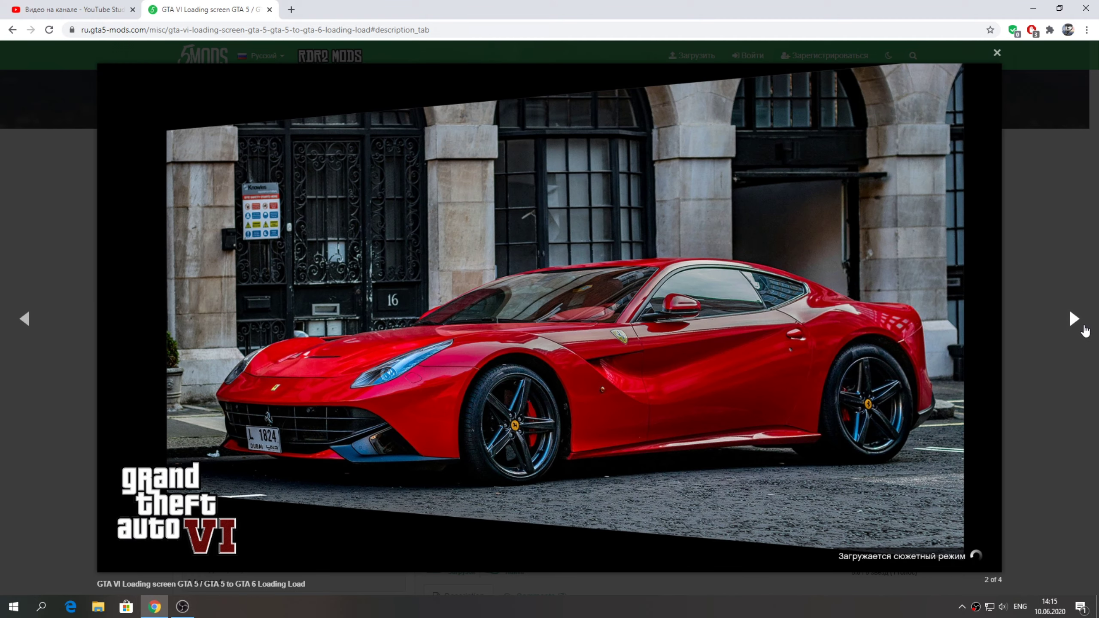
left_click(1075, 323)
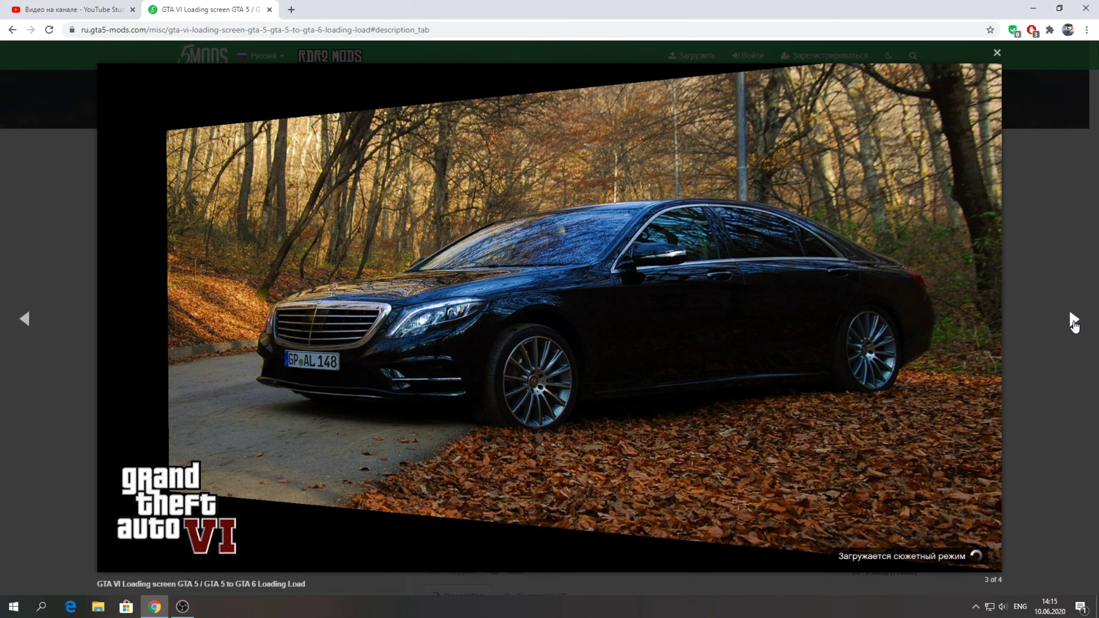
left_click(1075, 322)
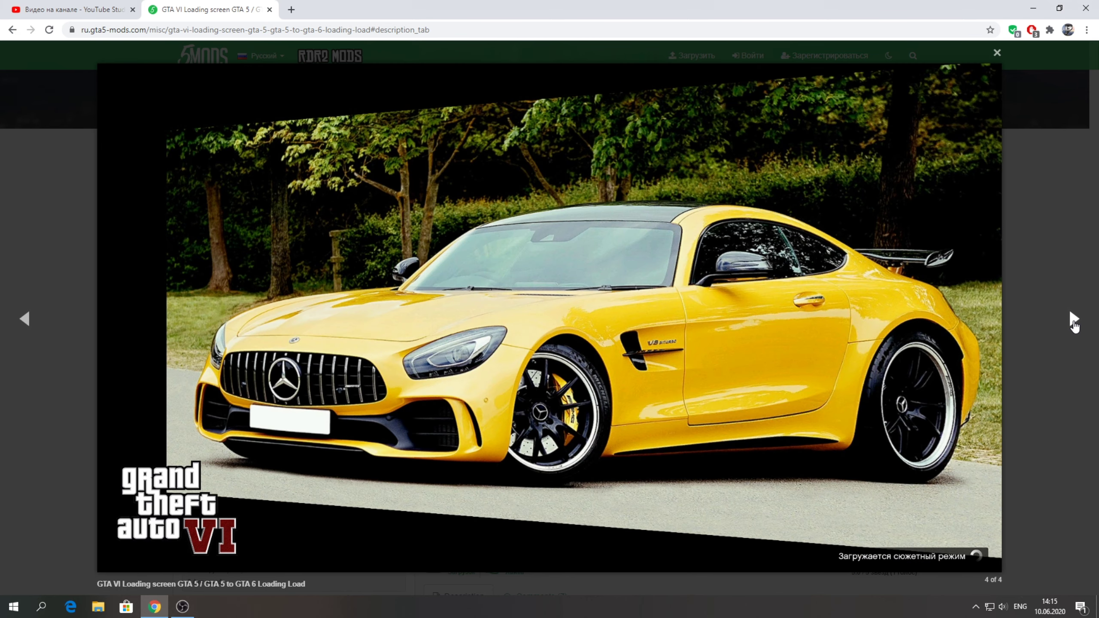
left_click(1074, 322)
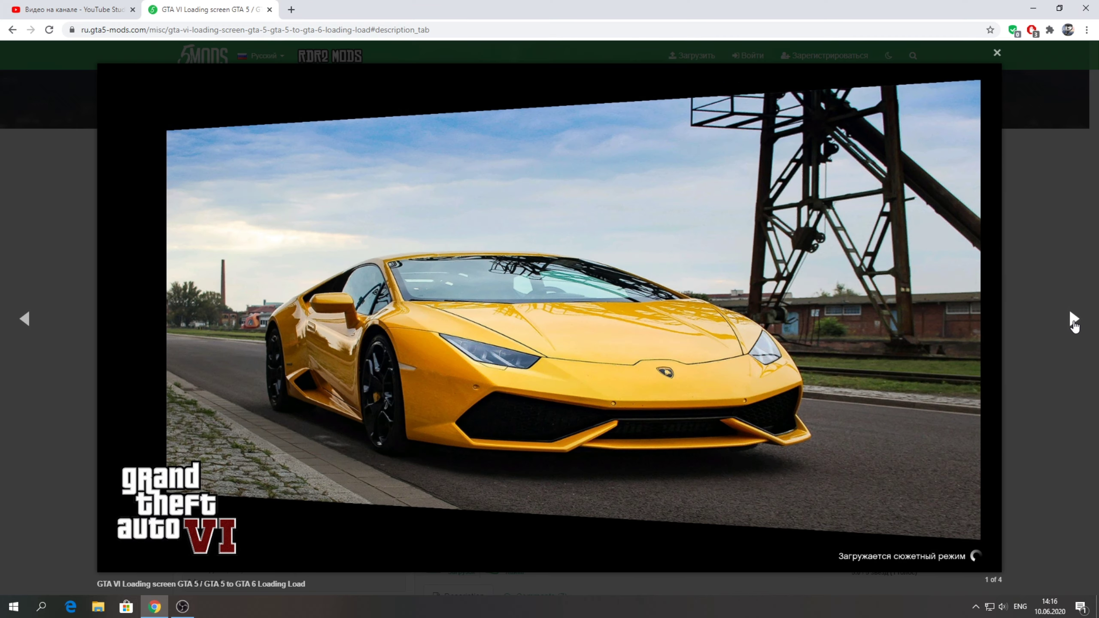
left_click(1073, 320)
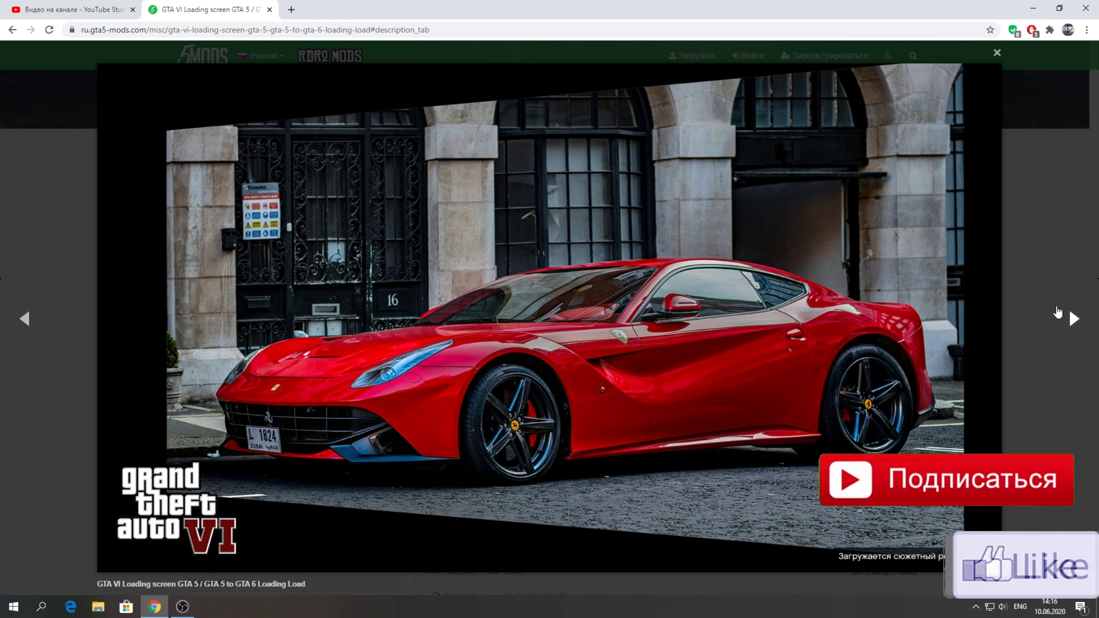
left_click(1052, 266)
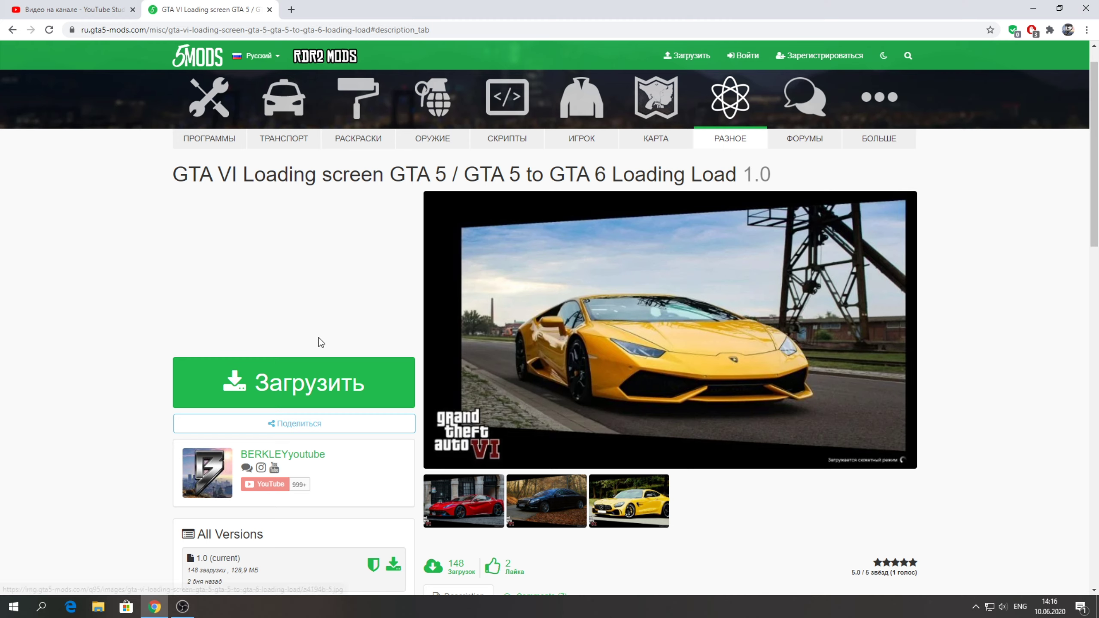
Step: Download the mod's 129 MB GTA VI Loading Screen .rar archive and return to the mod page
left_click(314, 394)
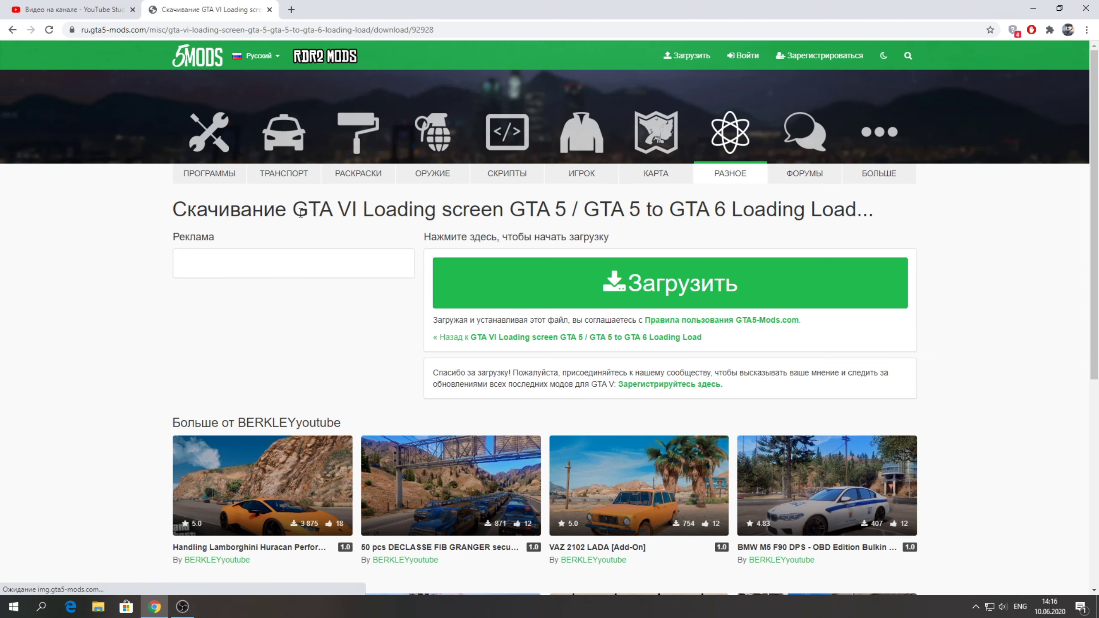
left_click(564, 291)
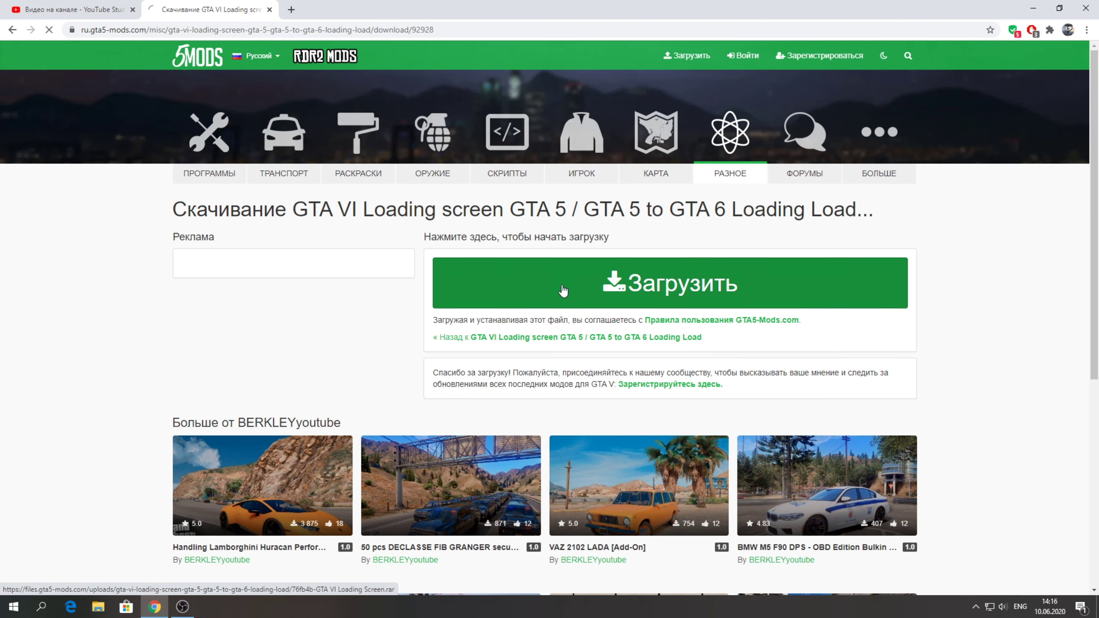
key("alt+Left")
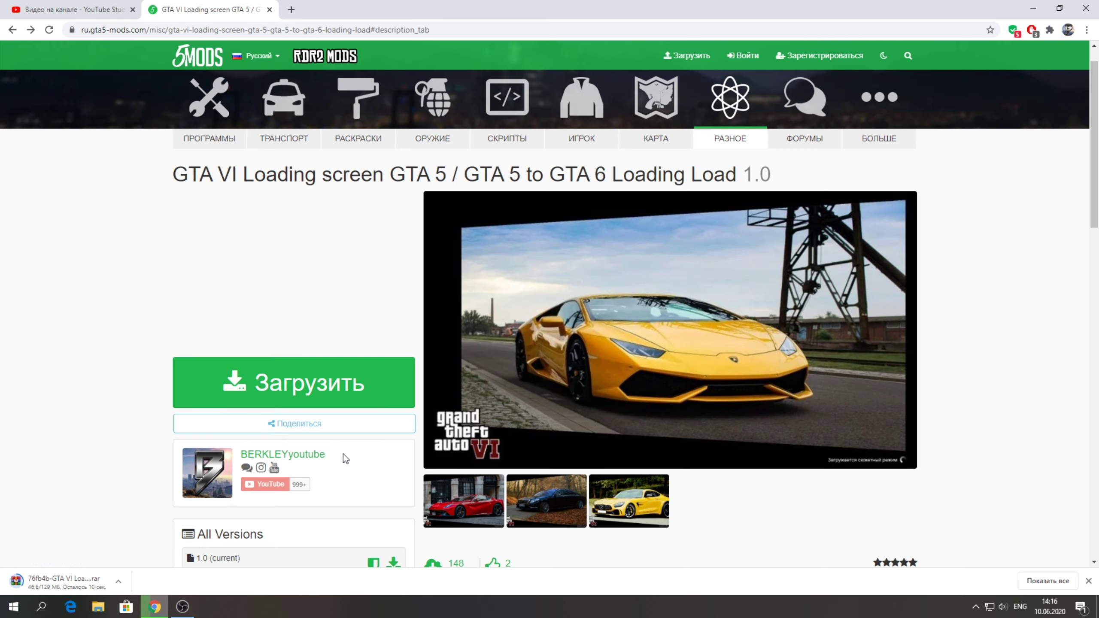
scroll(408, 444, "down", 1)
scroll(356, 344, "down", 1)
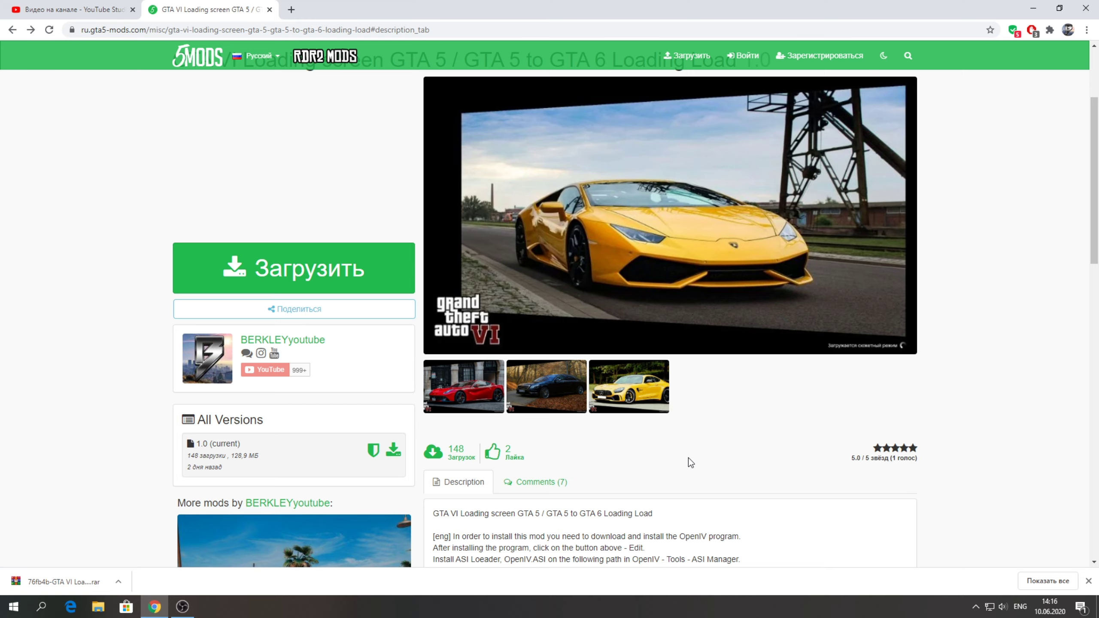
scroll(401, 444, "up", 1)
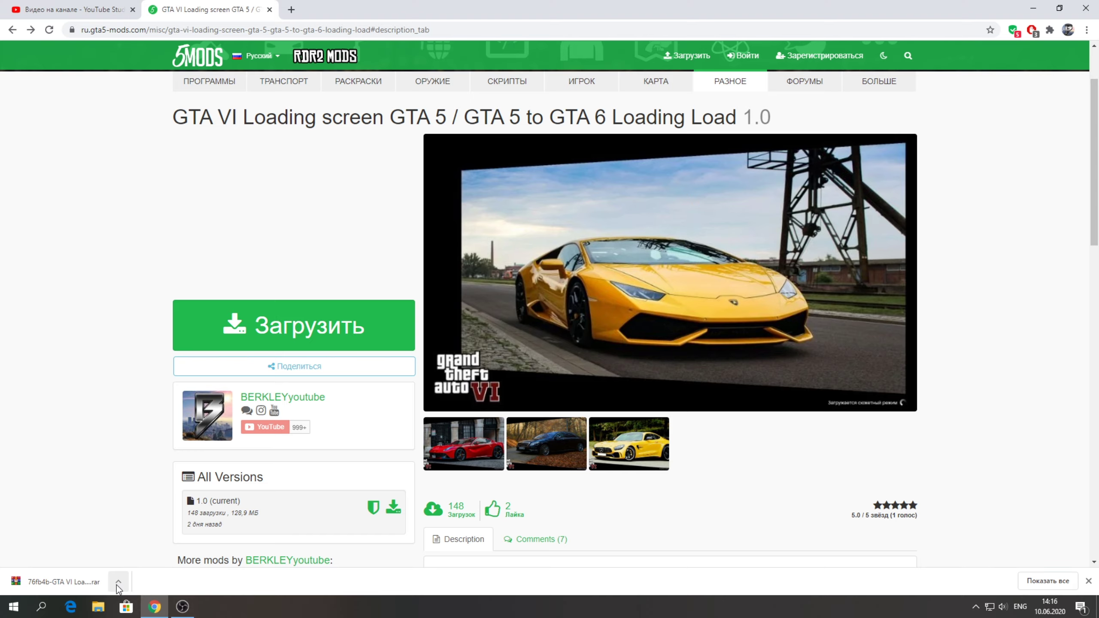
left_click(118, 583)
Step: Show the downloaded 128 MB archive in the Downloads folder and launch OpenIV from the desktop
left_click(164, 545)
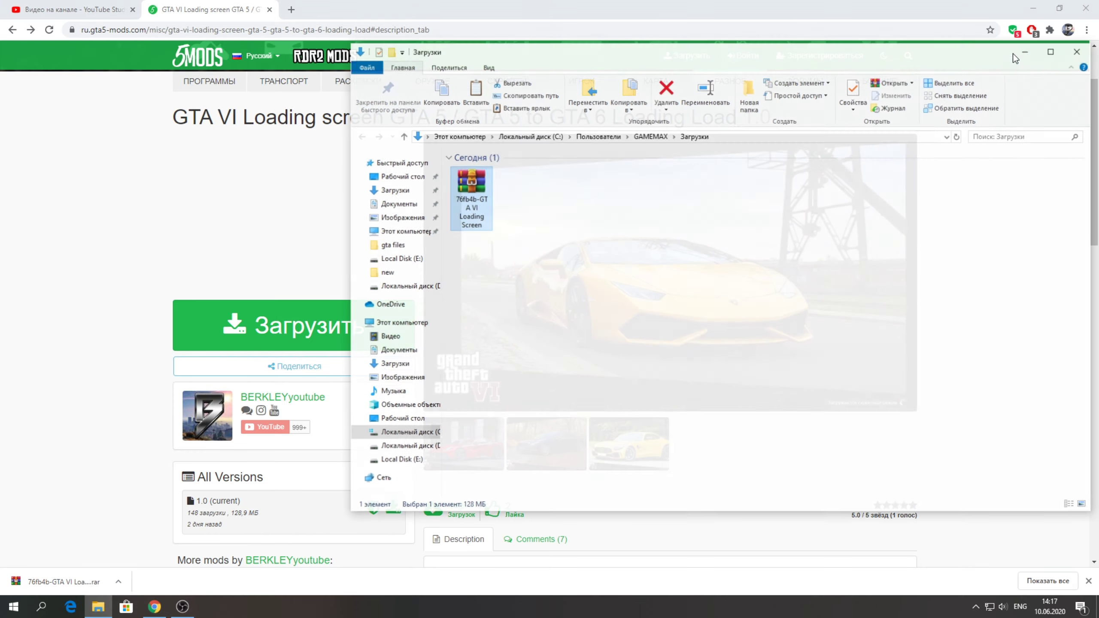
left_click(1033, 8)
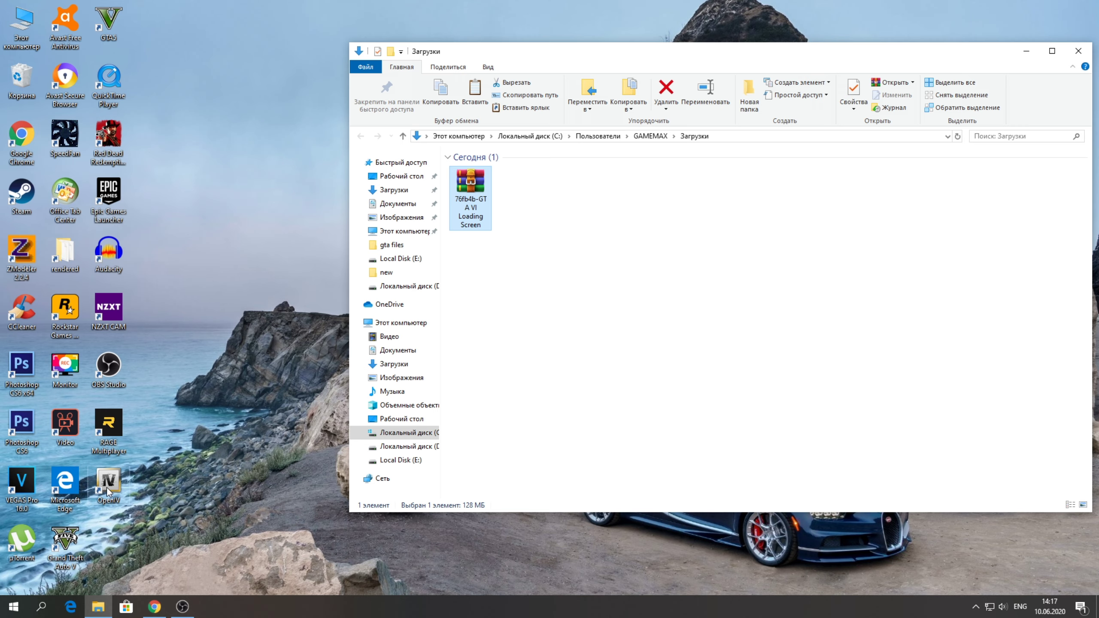
left_click(107, 489)
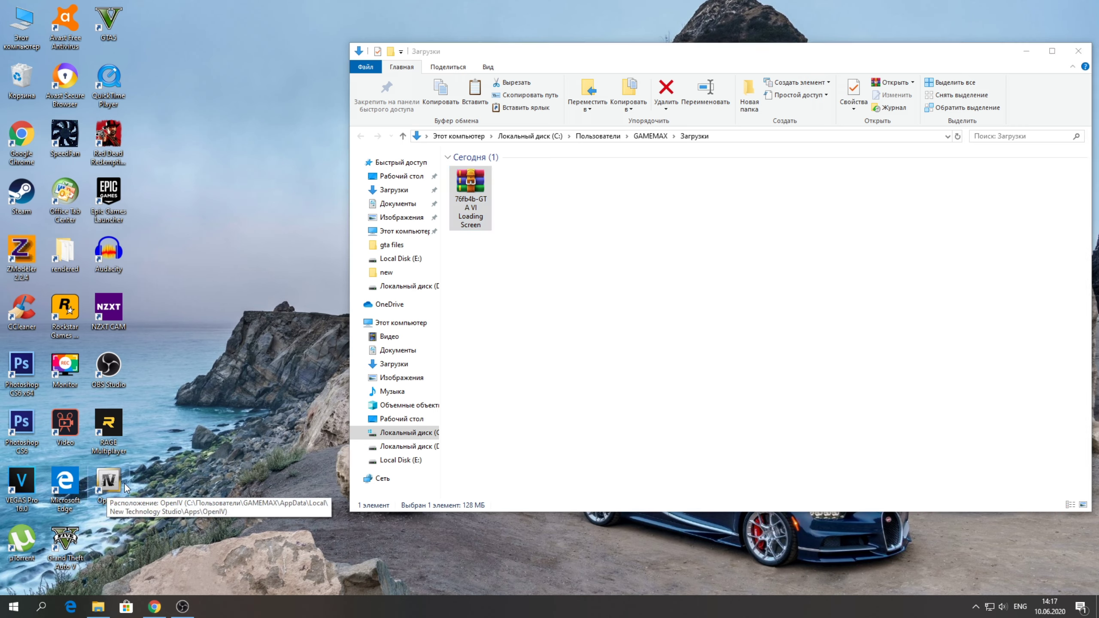
double_click(104, 493)
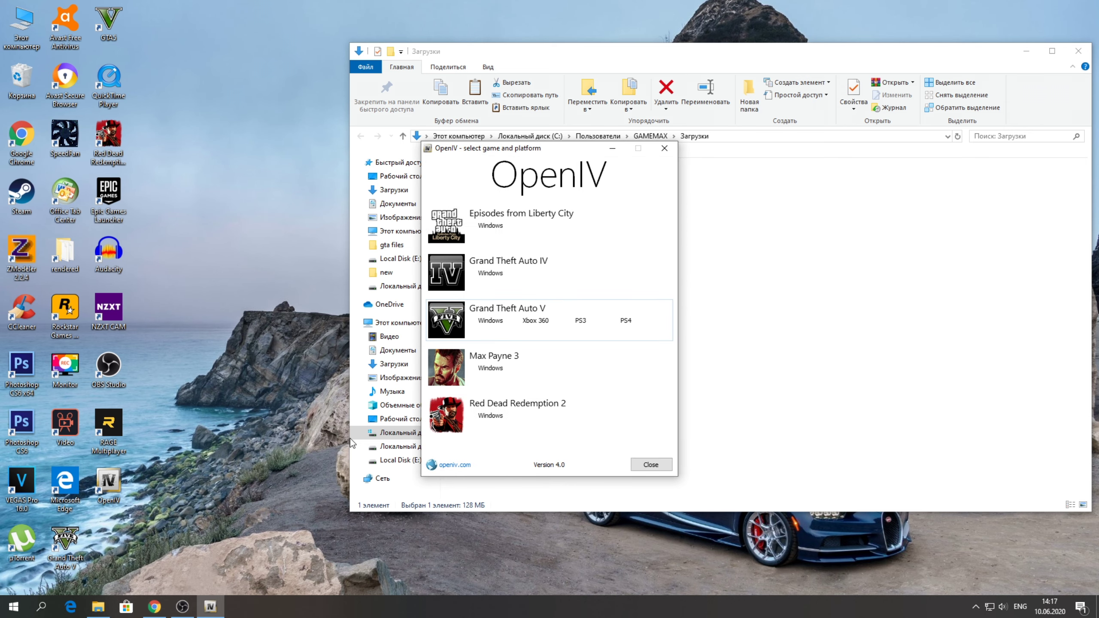
Step: Open Grand Theft Auto V for Windows in OpenIV with edit mode enabled
left_click(491, 320)
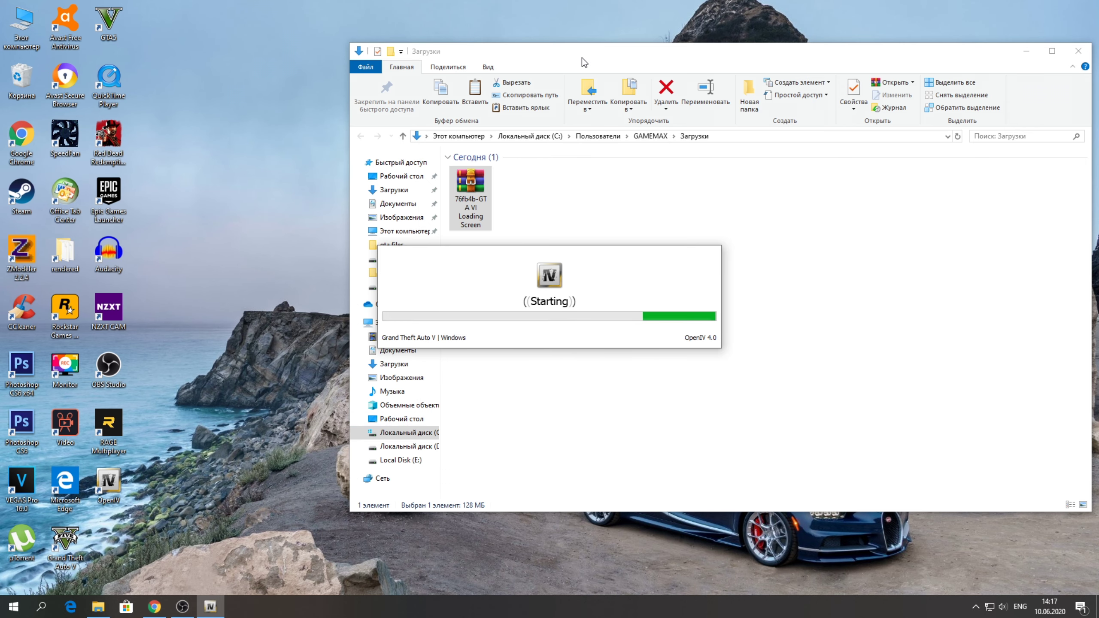
left_click_drag(582, 58, 792, 56)
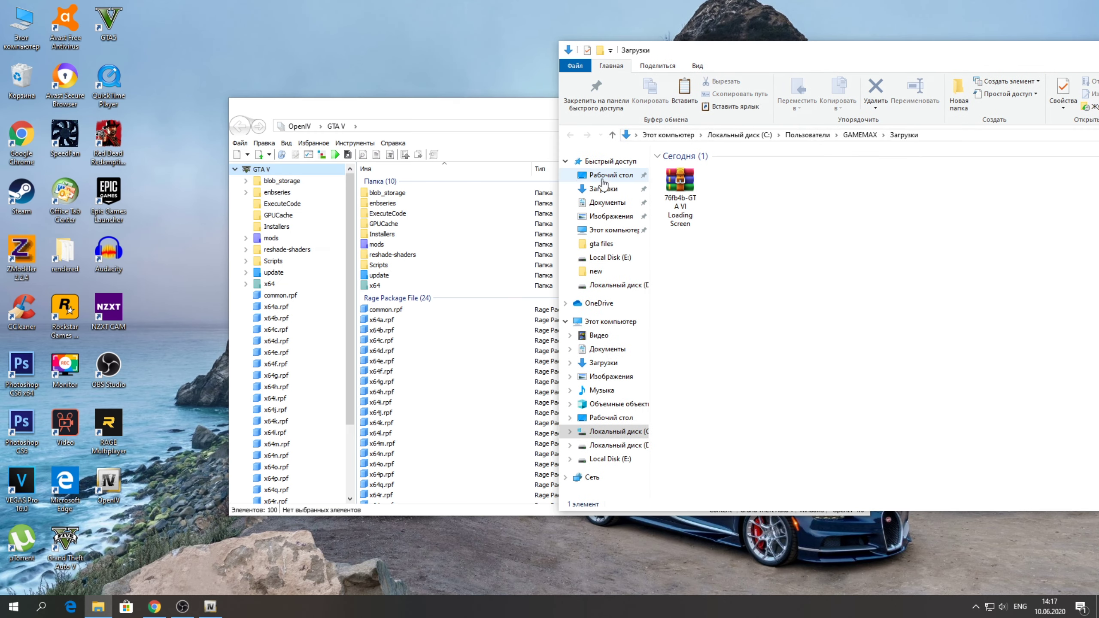
left_click_drag(506, 110, 343, 116)
left_click(541, 128)
left_click(572, 343)
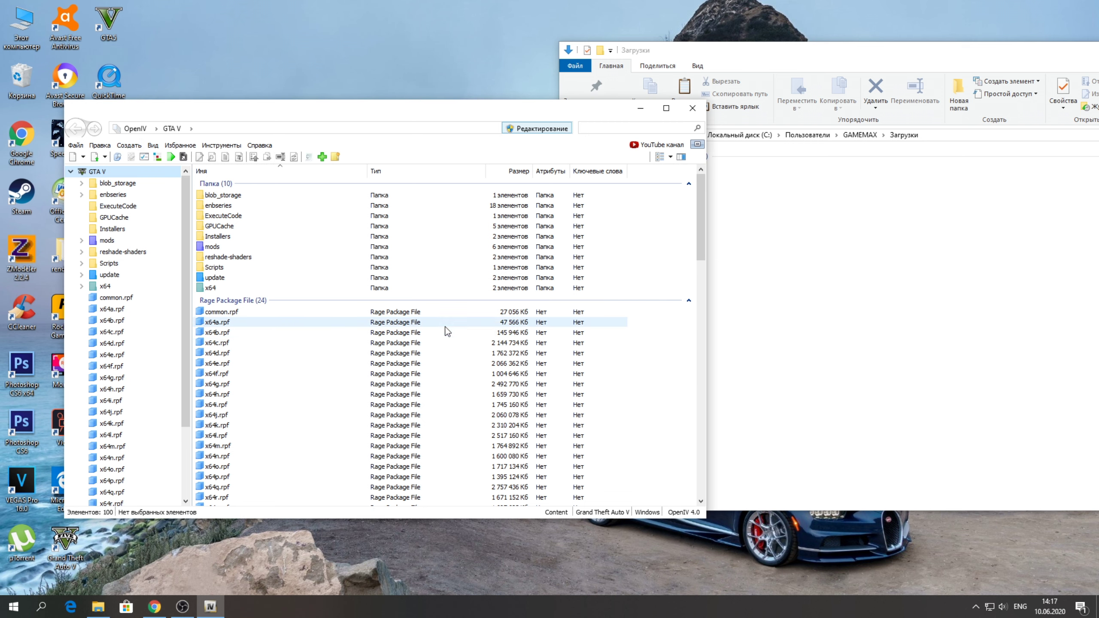
Step: Browse to mods\update\update.rpf\x64\data\cdimages\scaleform_frontend.rpf
double_click(215, 247)
double_click(213, 194)
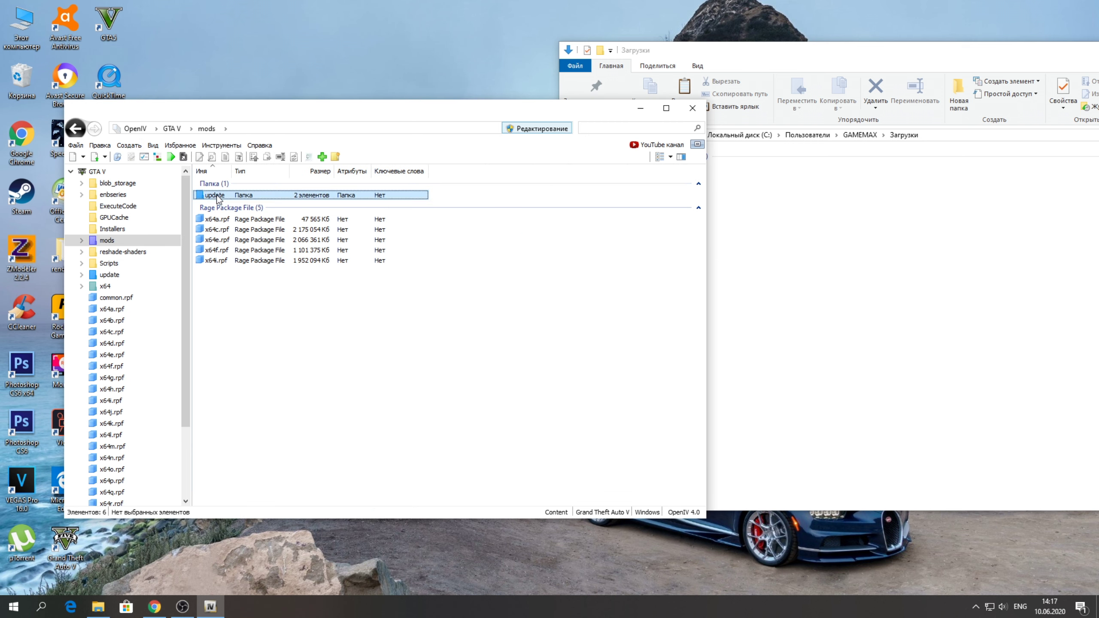
double_click(216, 220)
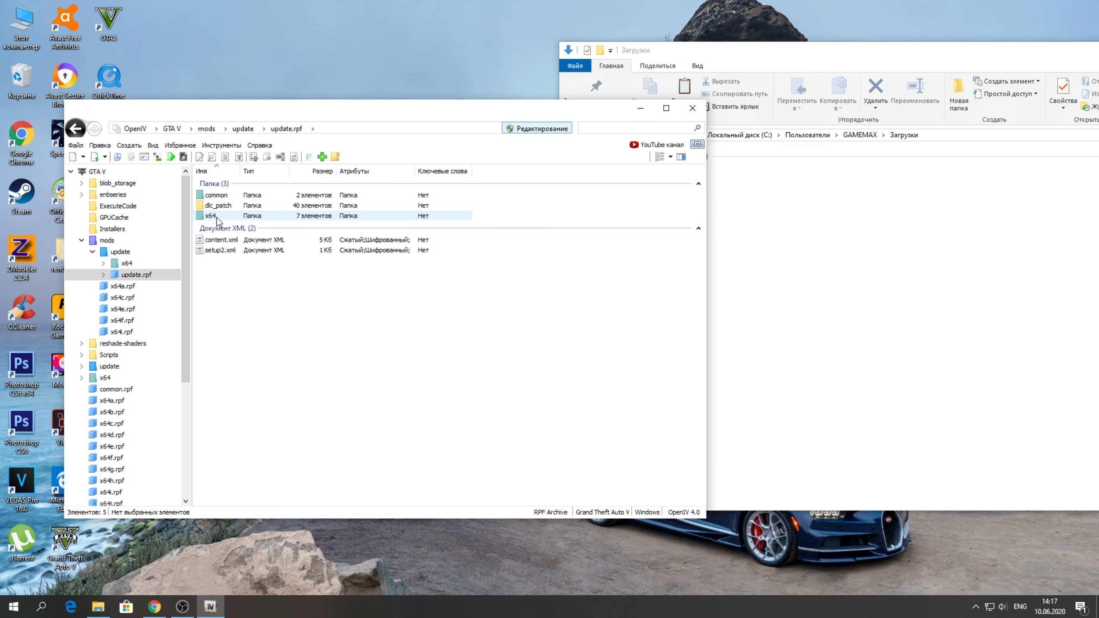
double_click(216, 217)
double_click(233, 208)
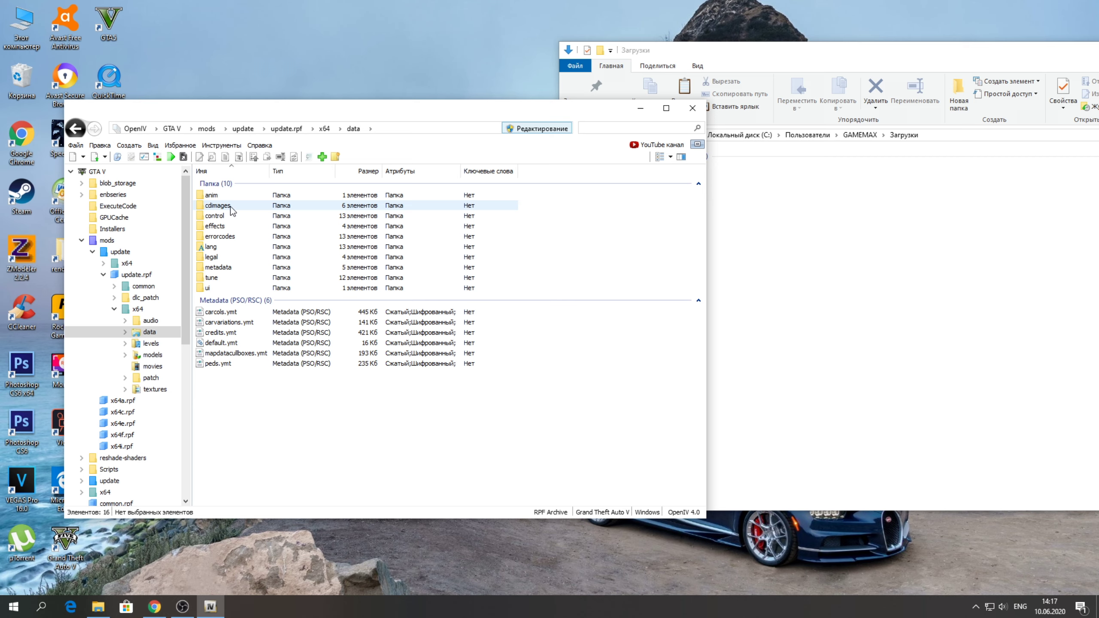
double_click(233, 208)
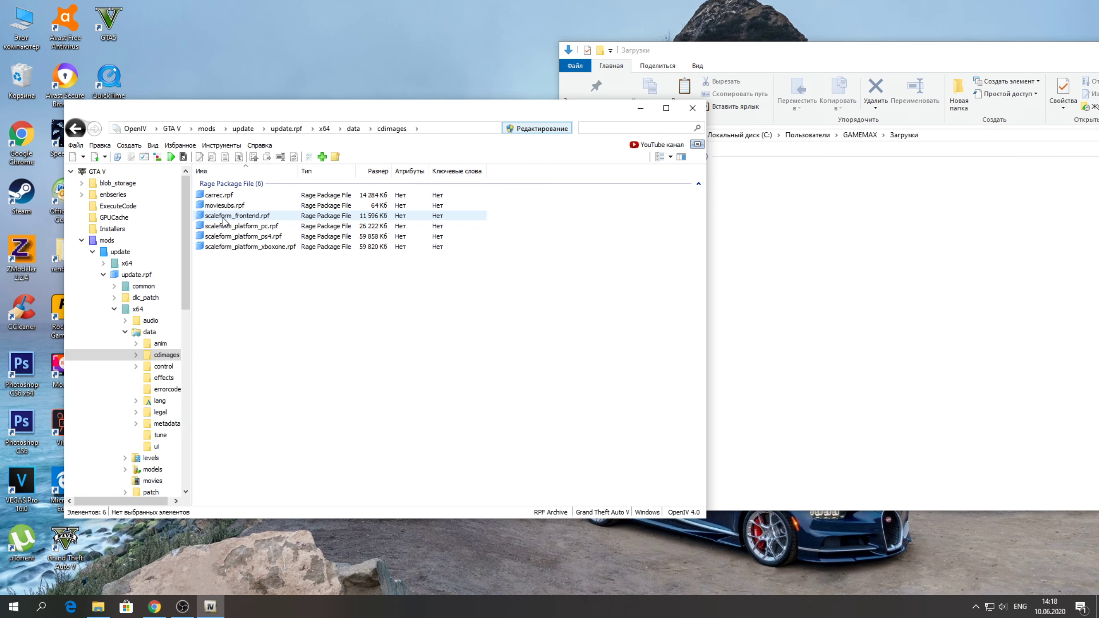
double_click(273, 219)
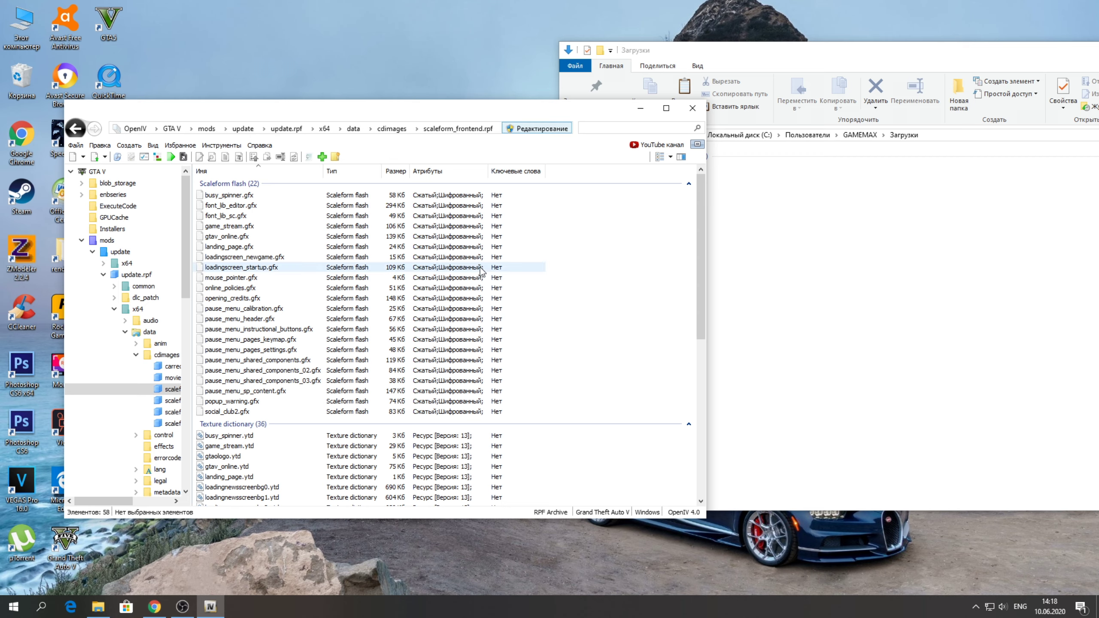
scroll(498, 323, "down", 7)
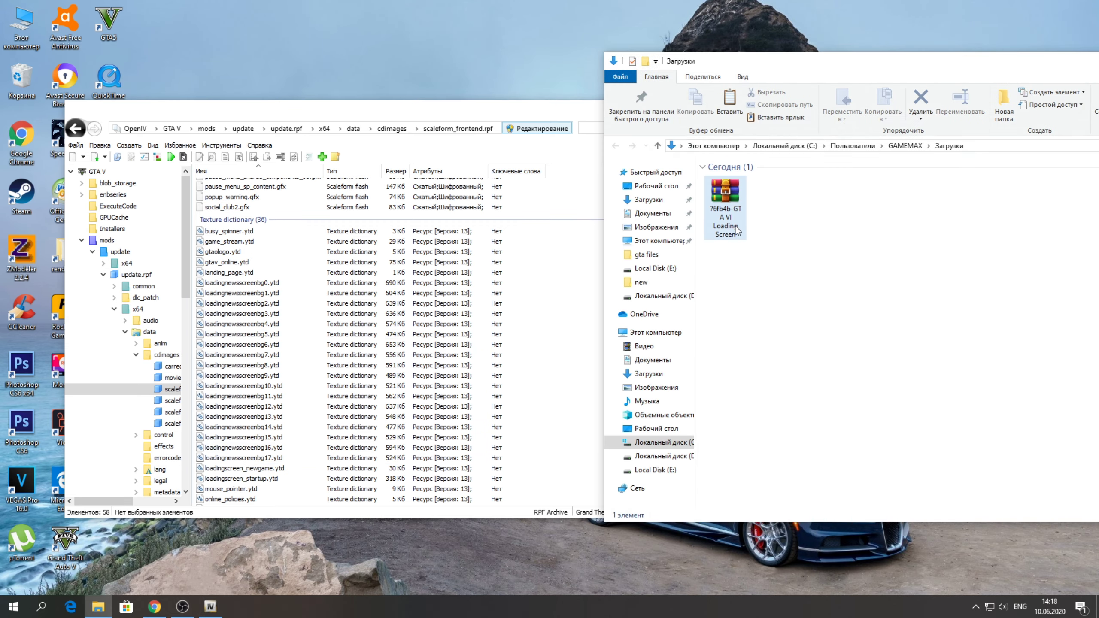
Step: Open the RAR archive and browse to GTA VI Loading Screen\update\update.rpf\x64\data\cdimages\scaleform_fronted.rpf
double_click(725, 218)
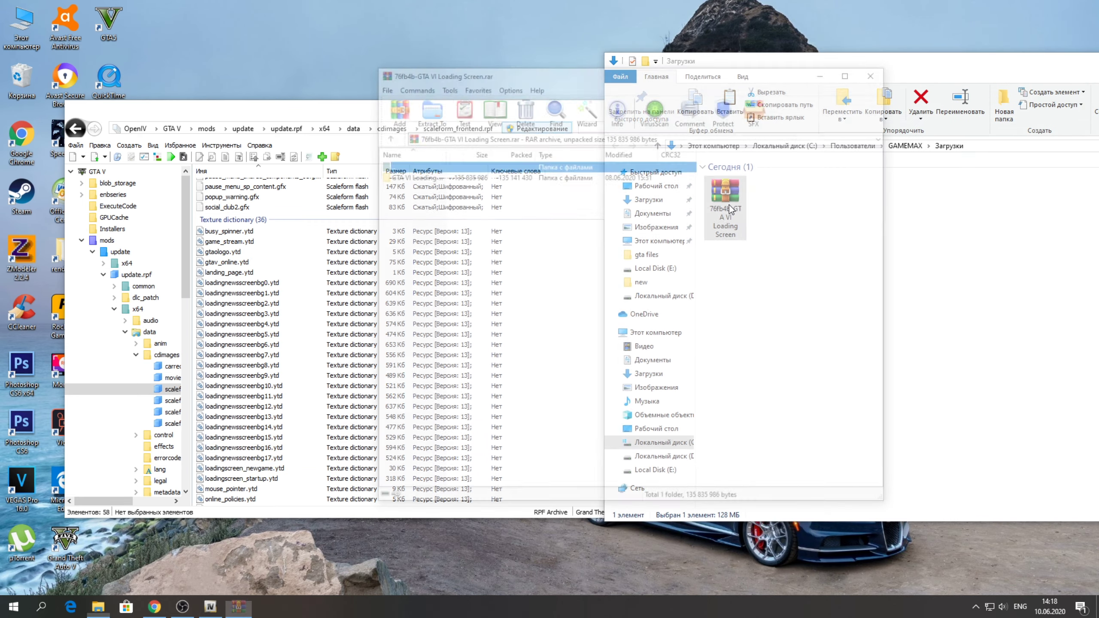
double_click(423, 175)
double_click(405, 177)
double_click(405, 175)
double_click(405, 175)
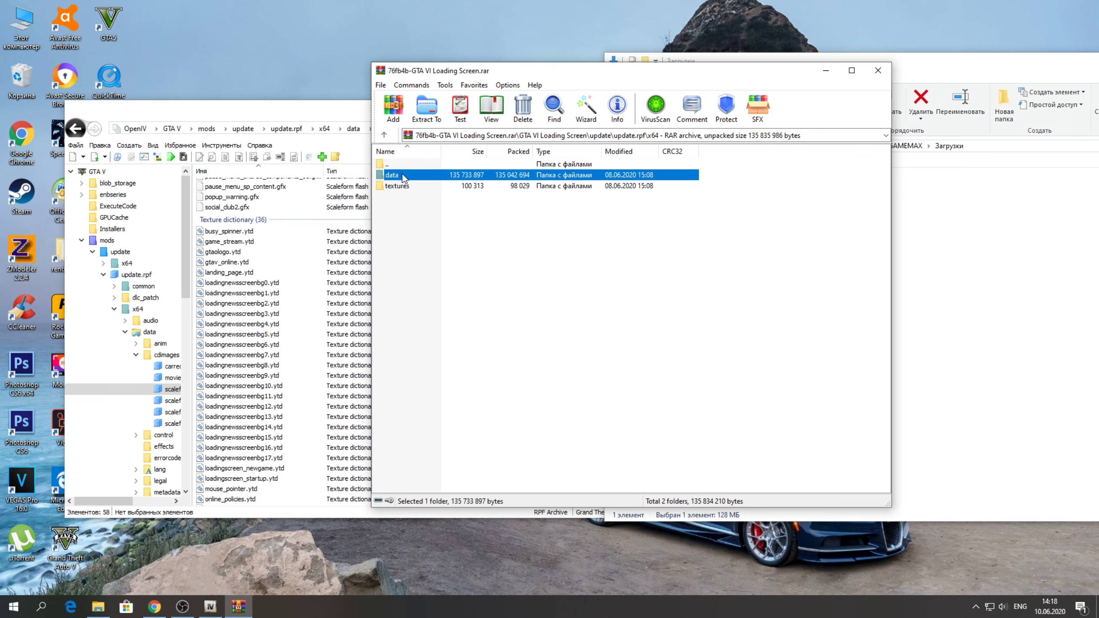
double_click(404, 175)
double_click(404, 176)
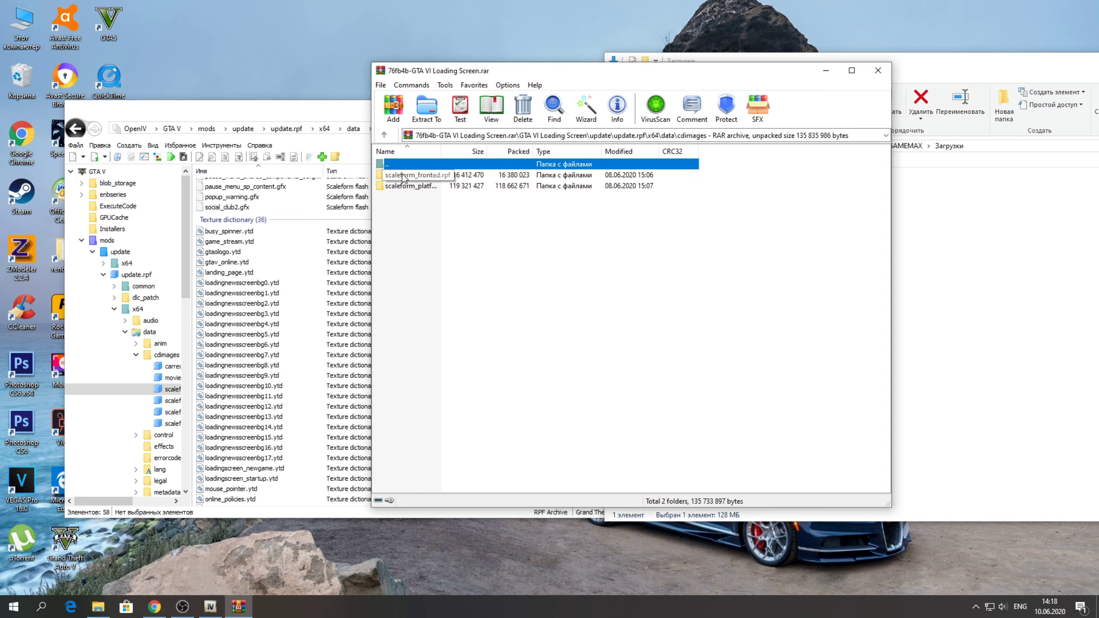
double_click(403, 175)
Step: Drag all 20 loading-screen YTD files into OpenIV's scaleform_frontend.rpf
left_click_drag(476, 70, 670, 77)
left_click_drag(661, 441, 607, 185)
left_click_drag(577, 229, 523, 360)
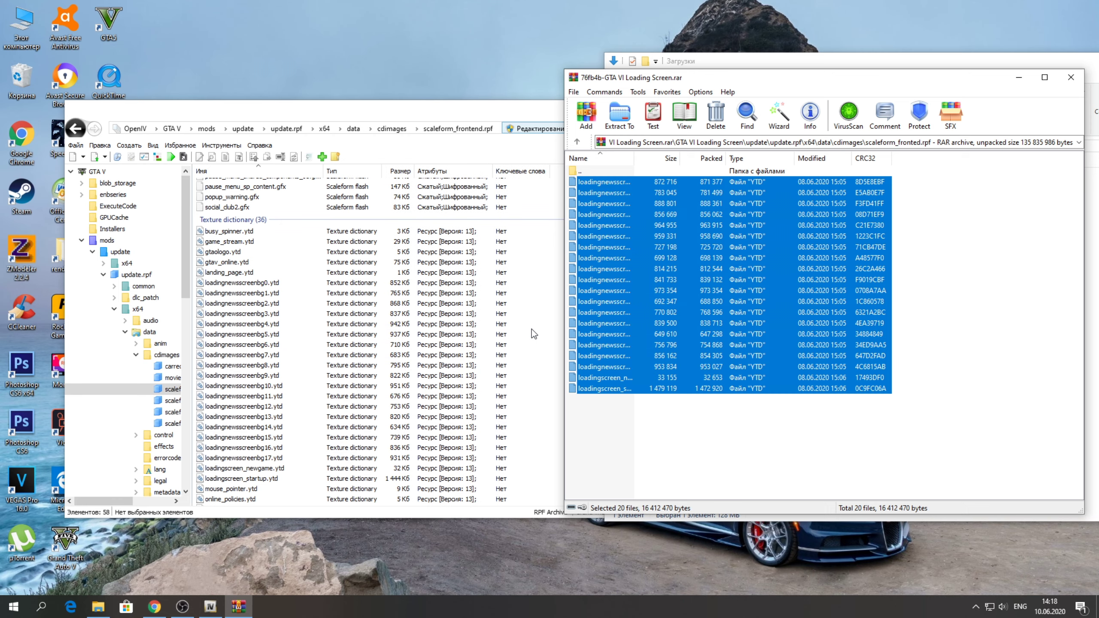
Step: Open scaleform_platform_pc.rpf in both OpenIV and the WinRAR archive
double_click(586, 173)
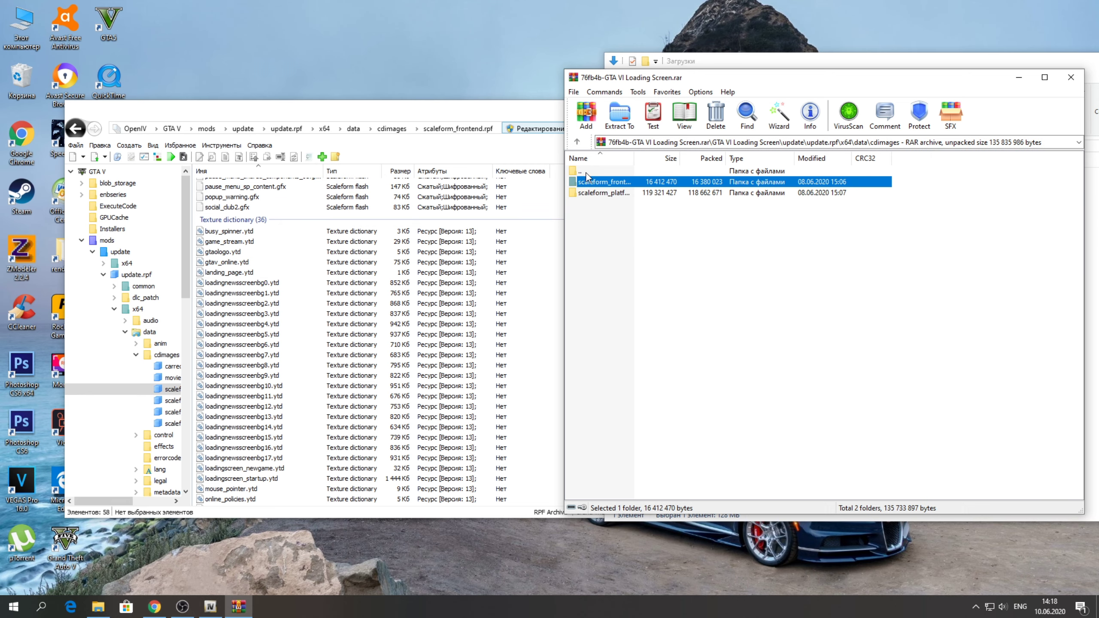
left_click(603, 192)
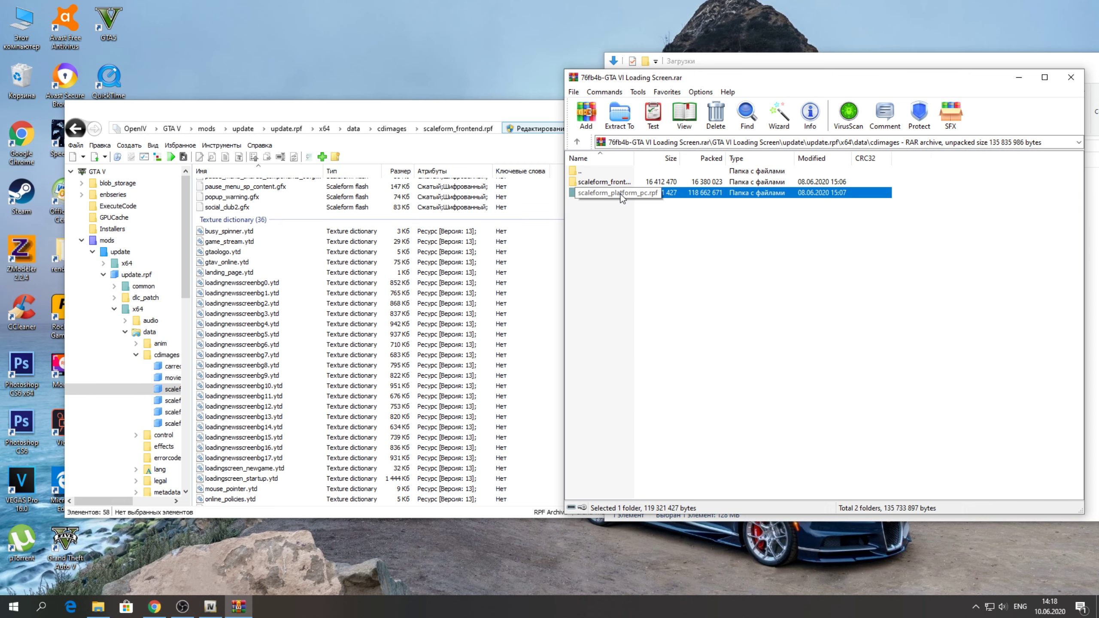
left_click(394, 130)
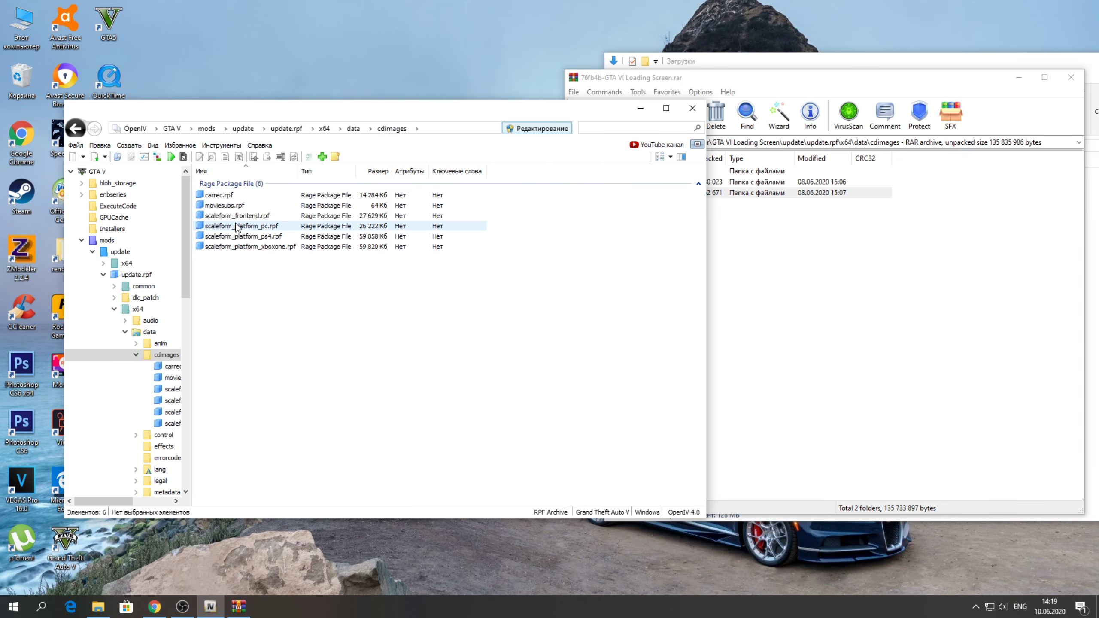
double_click(245, 230)
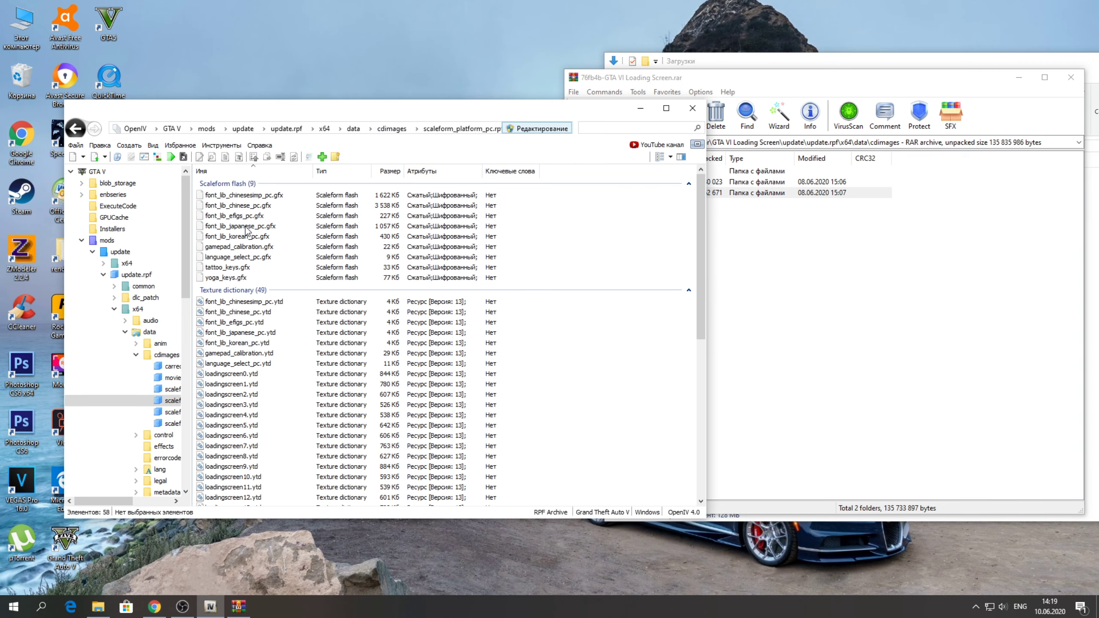
left_click(952, 262)
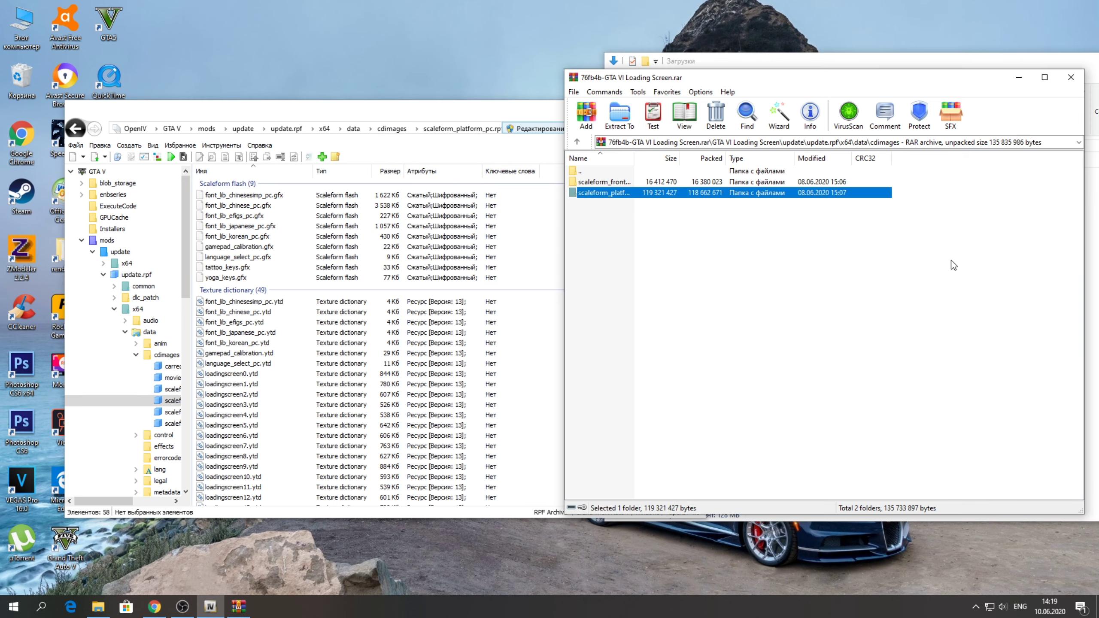
double_click(614, 193)
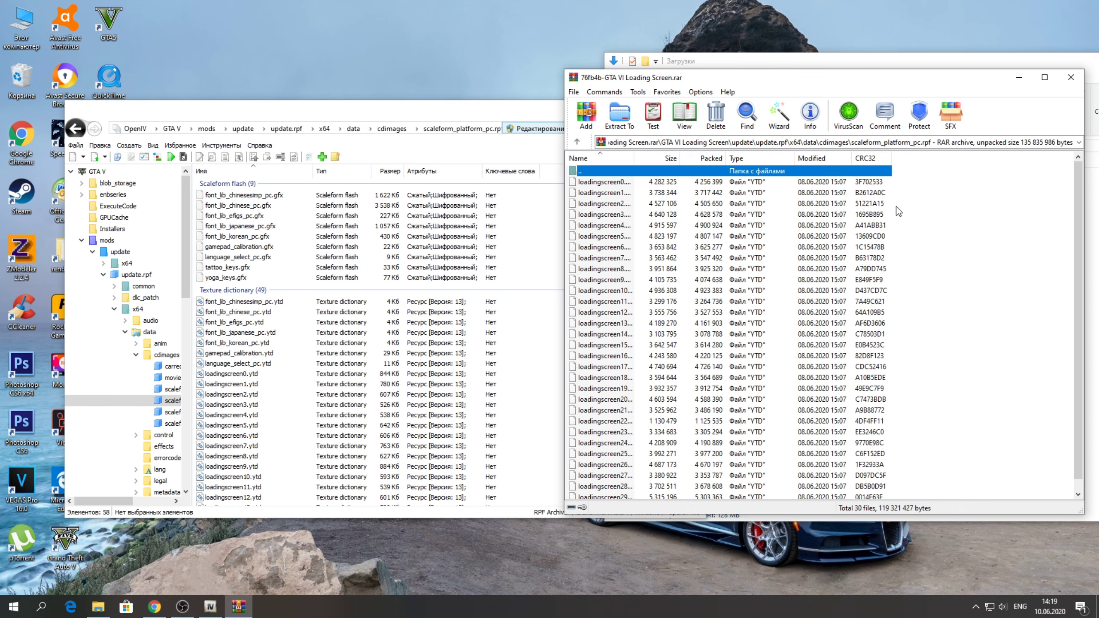
Step: Drag the 30 loadingscreen YTD files into OpenIV's scaleform_platform_pc.rpf
left_click_drag(917, 176, 626, 486)
left_click_drag(630, 420, 512, 421)
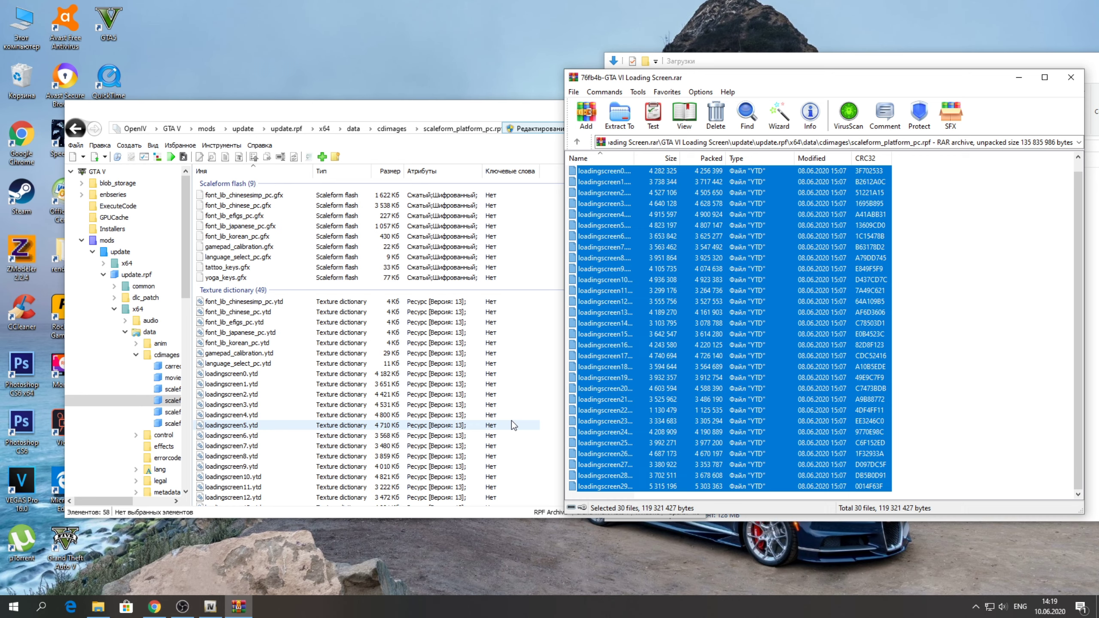
scroll(747, 286, "up", 1)
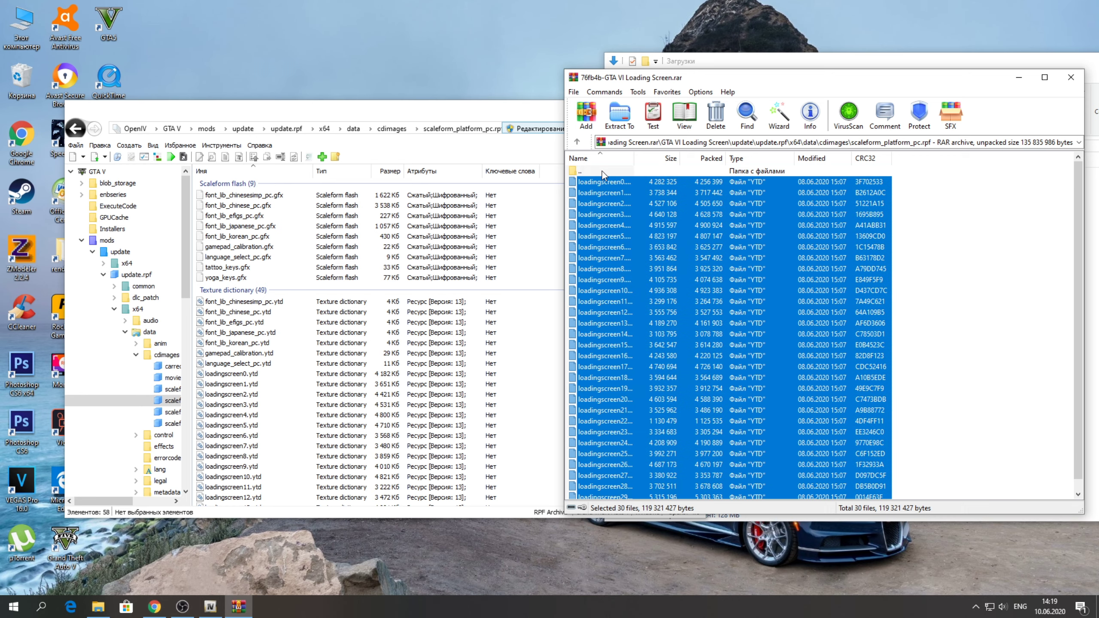
Step: Go back up to the archive's x64 folder
double_click(602, 171)
double_click(599, 173)
double_click(599, 172)
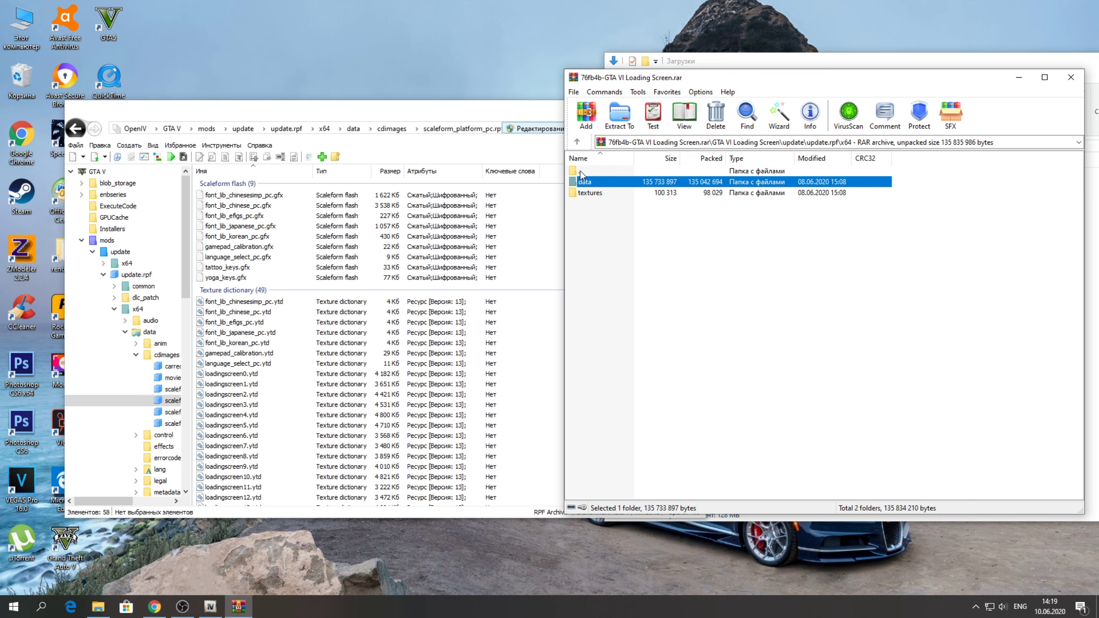
Step: Open the x64\textures folder in OpenIV
left_click(611, 270)
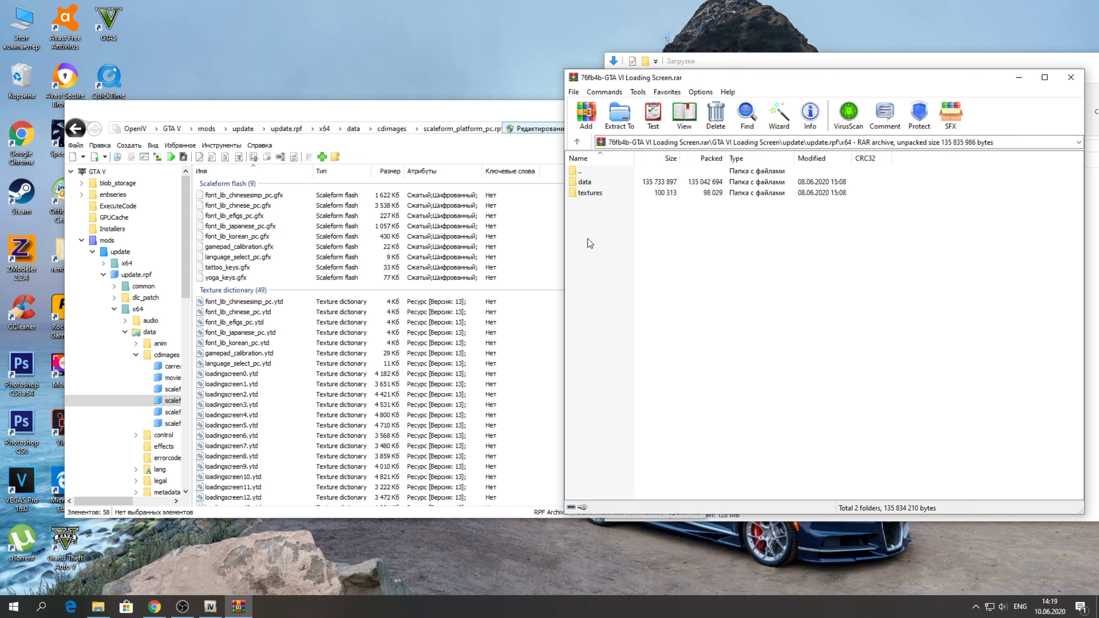
left_click(376, 117)
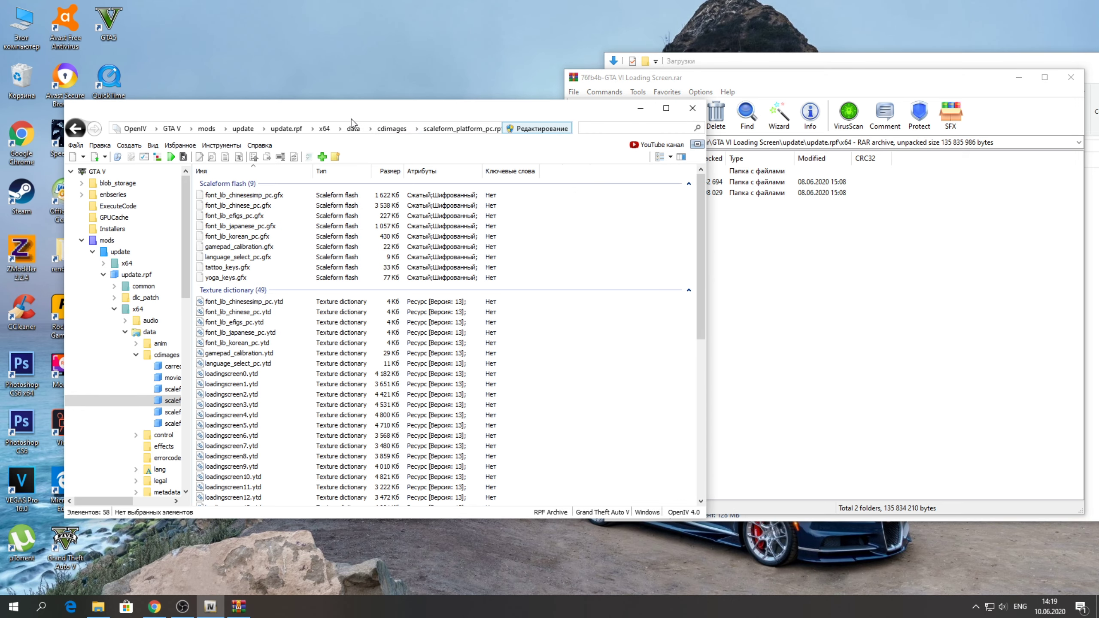
left_click(326, 130)
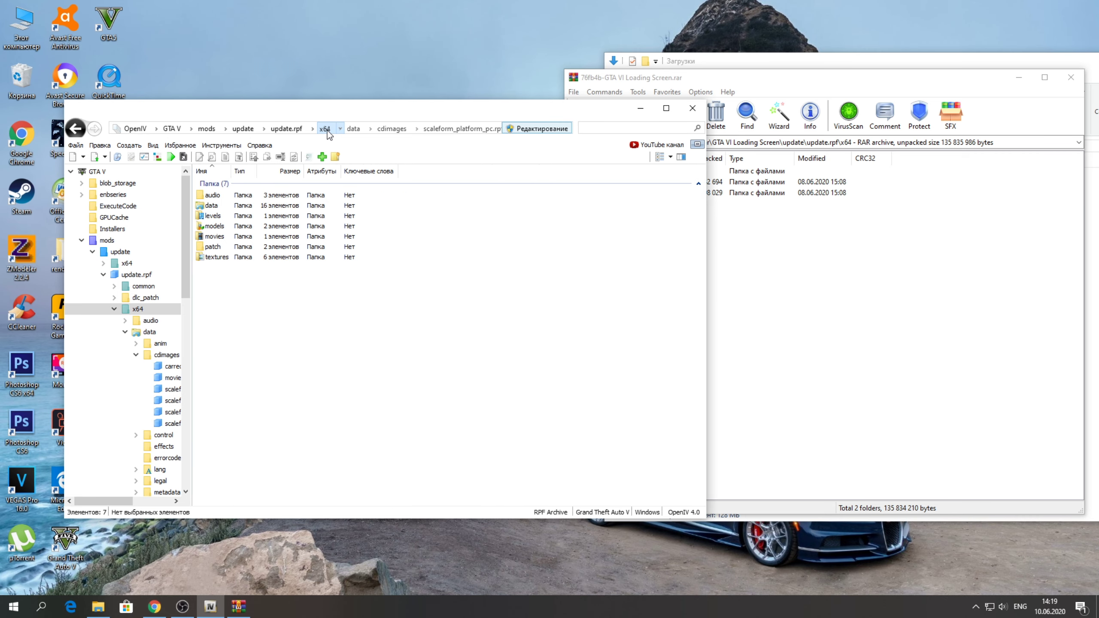
double_click(223, 258)
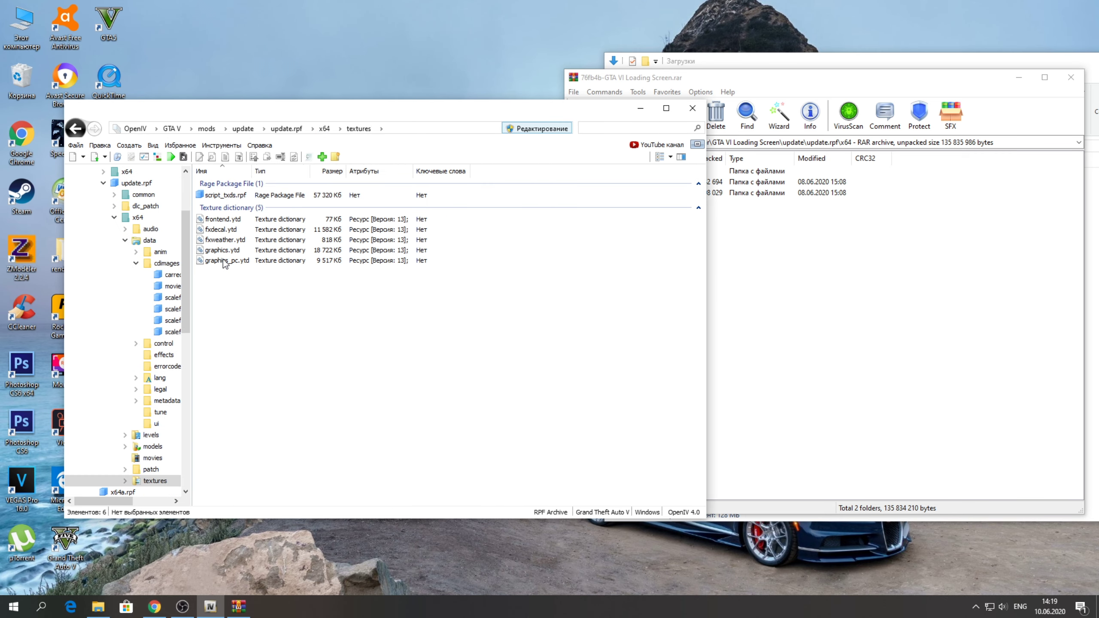
Step: Drag frontend.ytd from the archive's textures folder into OpenIV's textures folder
left_click(825, 290)
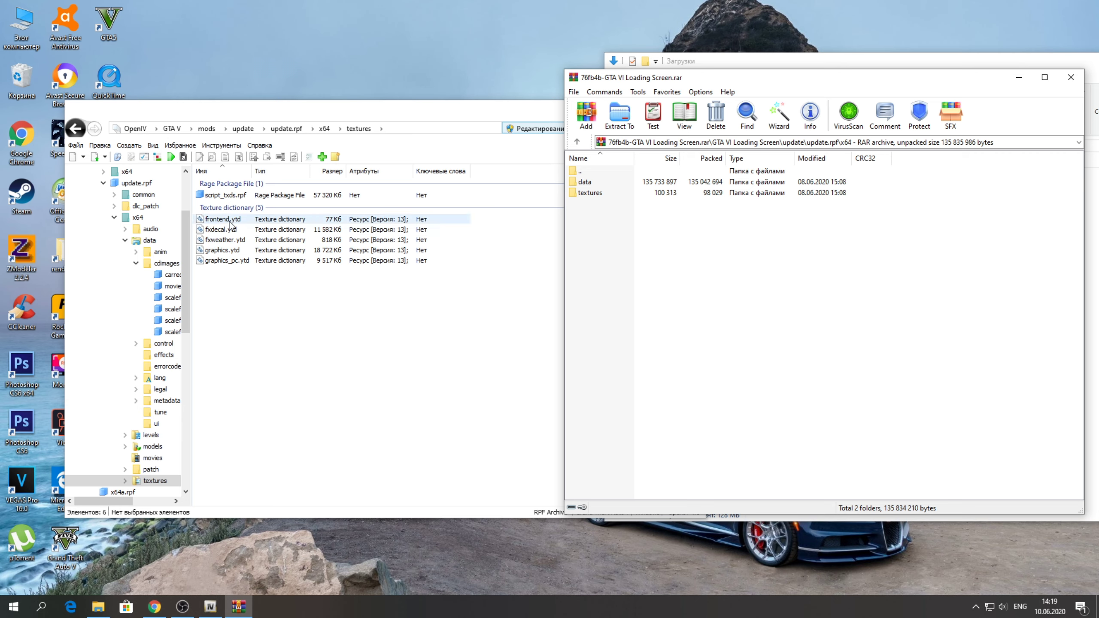
double_click(590, 193)
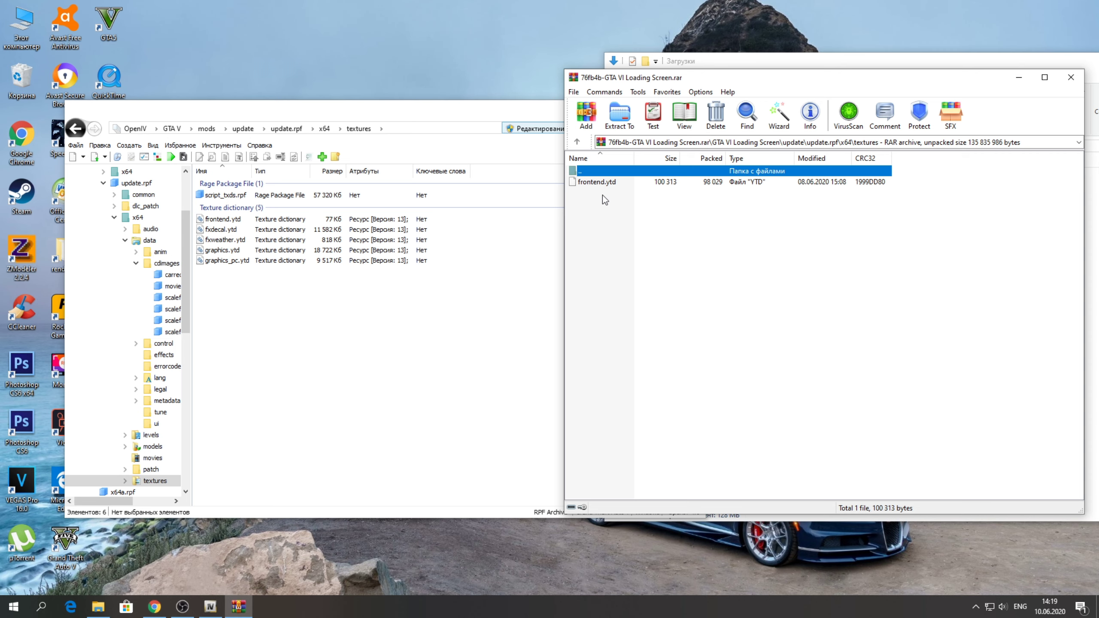
left_click_drag(606, 181, 395, 311)
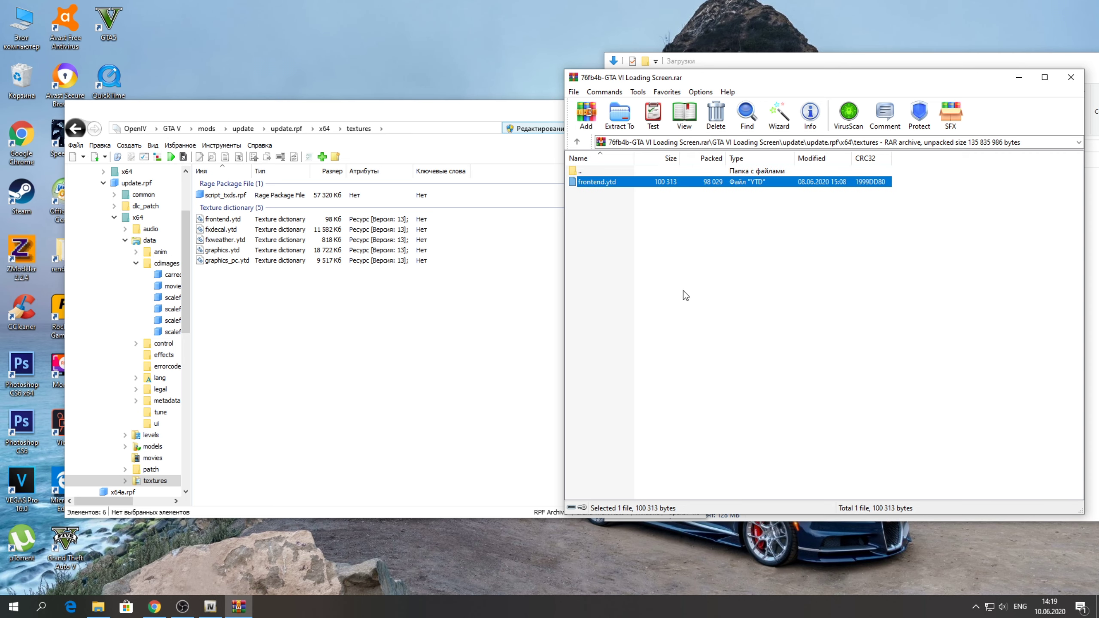
left_click(717, 283)
Step: Close WinRAR, the Downloads window and OpenIV
left_click(1071, 79)
left_click_drag(1047, 68, 865, 54)
left_click_drag(960, 77, 838, 73)
left_click(1050, 65)
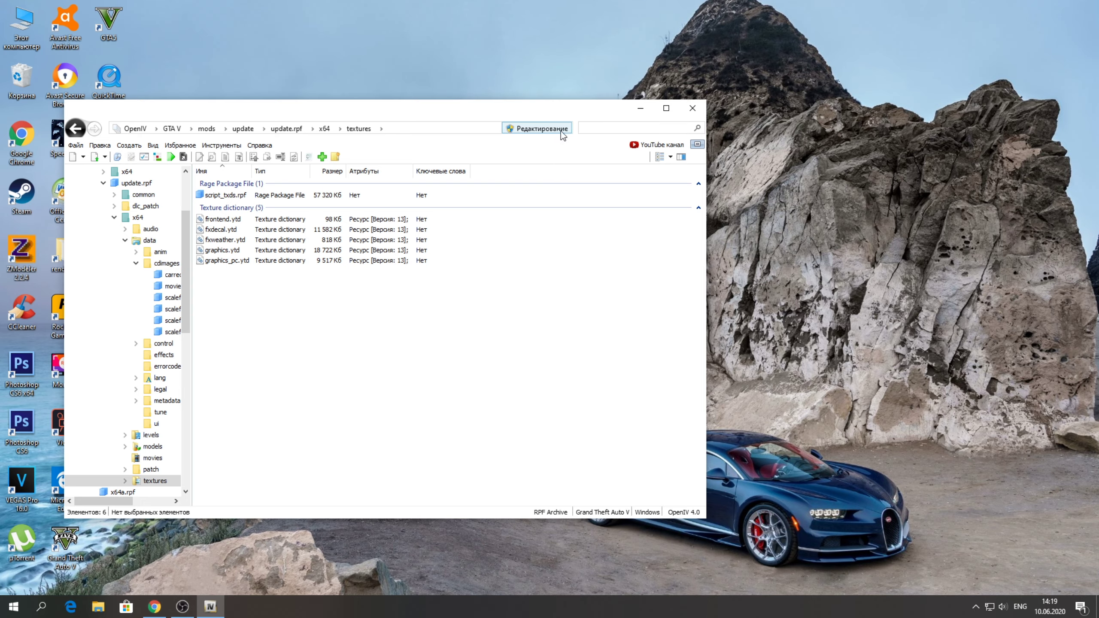
left_click(692, 108)
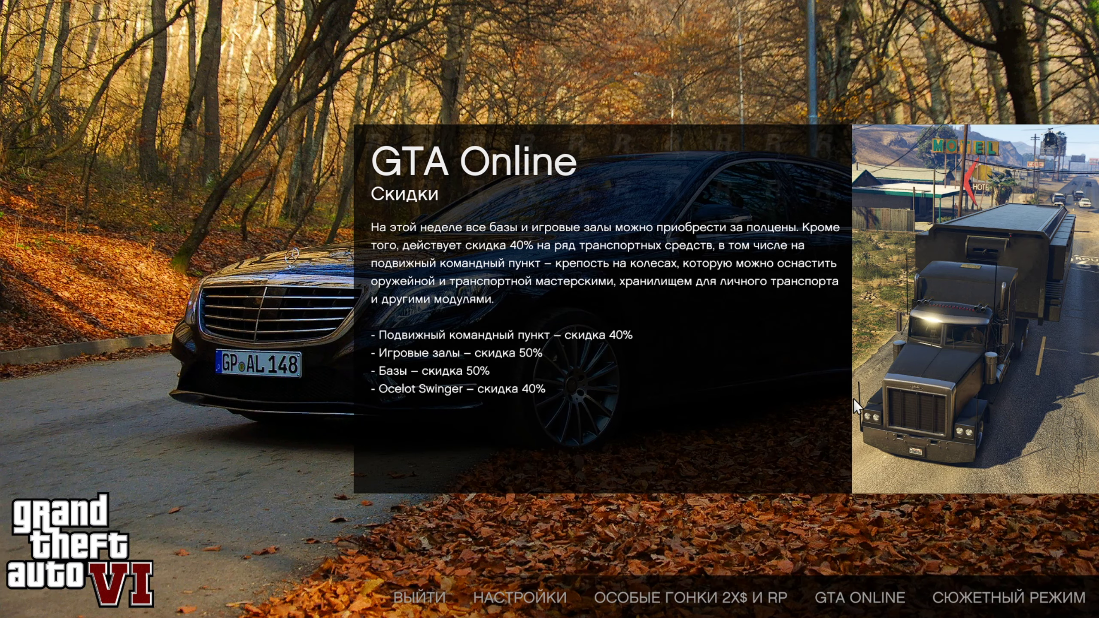
Step: Start Story Mode (СЮЖЕТНЫЙ РЕЖИМ) from the GTA VI-branded main menu
left_click(995, 594)
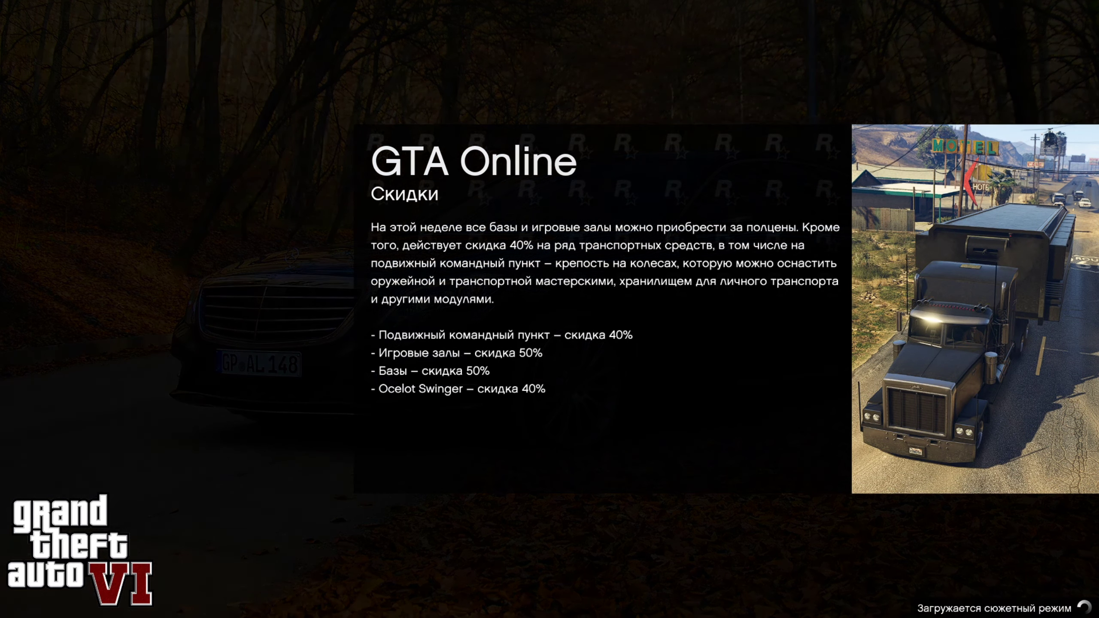